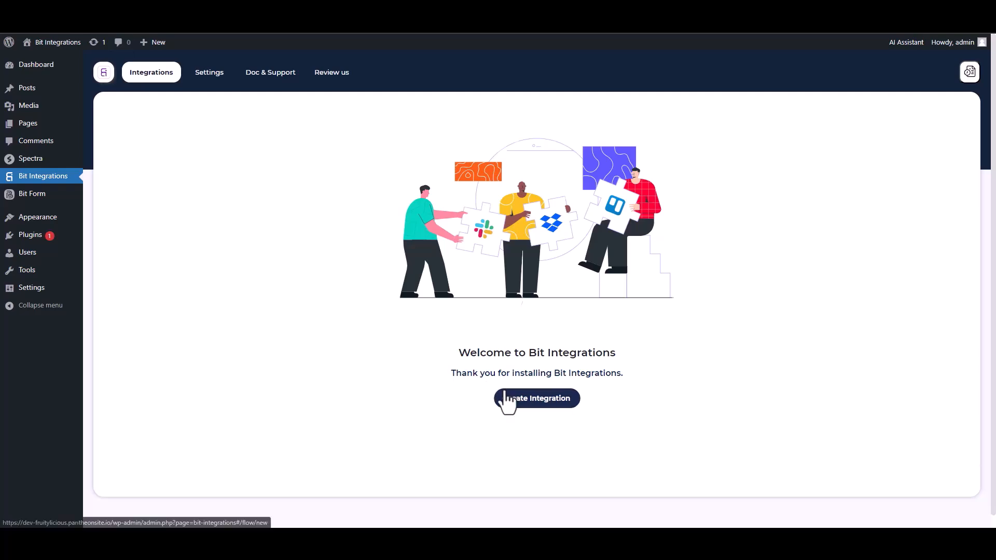
Search 'sp', pick Spectra as the trigger, and start fetching its form data
{"action": "type", "text": "sp"}
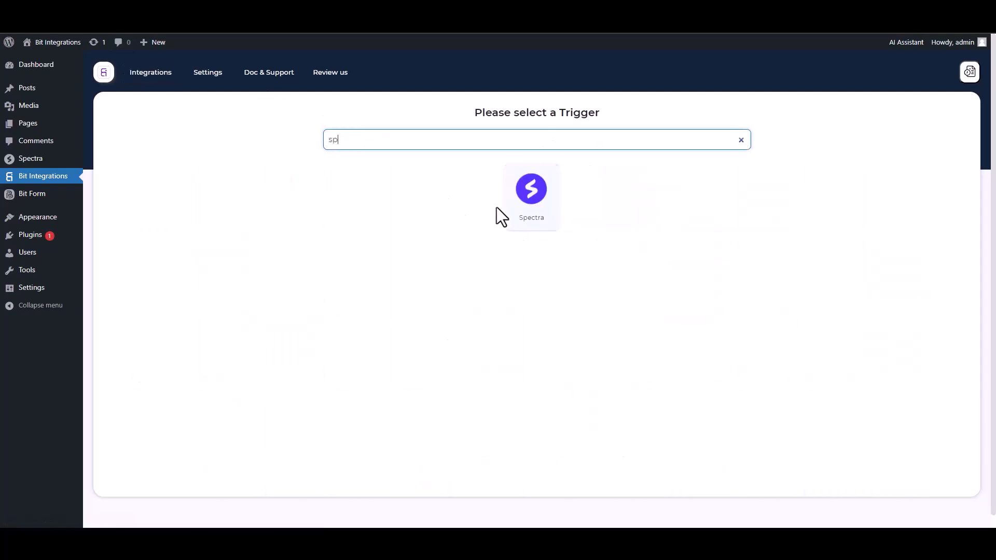
{"action": "left_click", "coordinate": [521, 200]}
{"action": "left_click", "coordinate": [531, 240]}
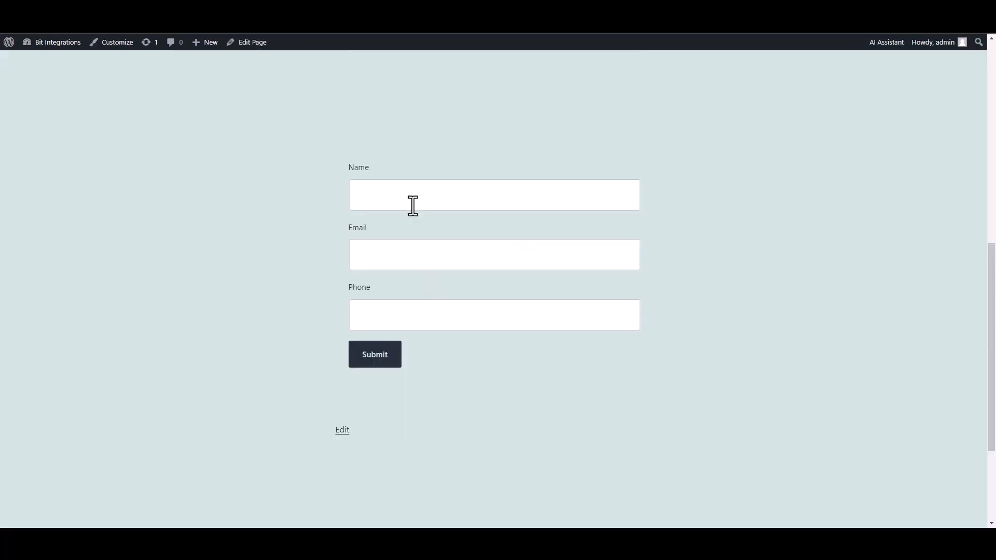
Submit the front-end form with name 'test', a test e-mail address and a phone number
{"action": "left_click", "coordinate": [411, 203]}
{"action": "type", "text": "test"}
{"action": "left_click", "coordinate": [589, 258]}
{"action": "type", "text": "test@gmail.com"}
{"action": "key", "text": "Tab"}
{"action": "type", "text": "45645625"}
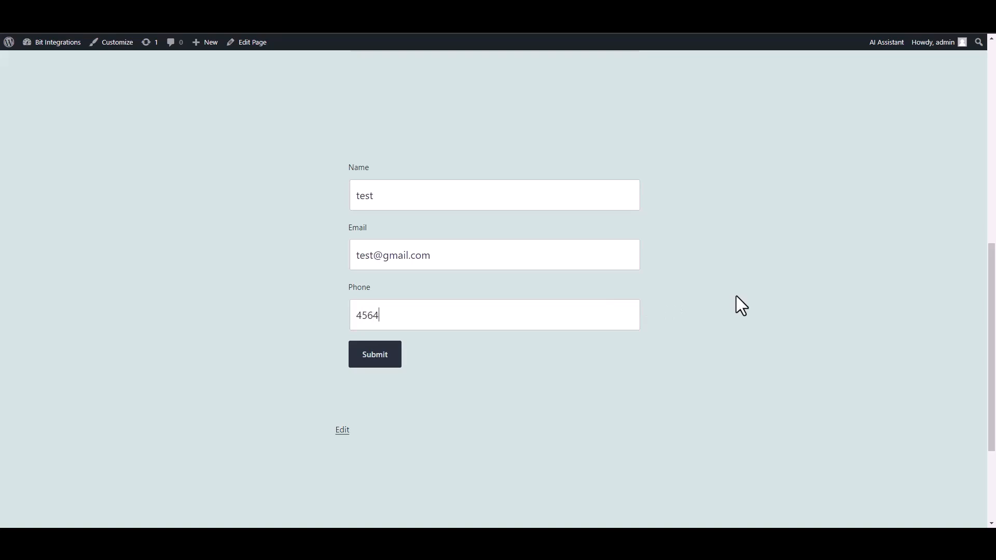
{"action": "left_click", "coordinate": [383, 359]}
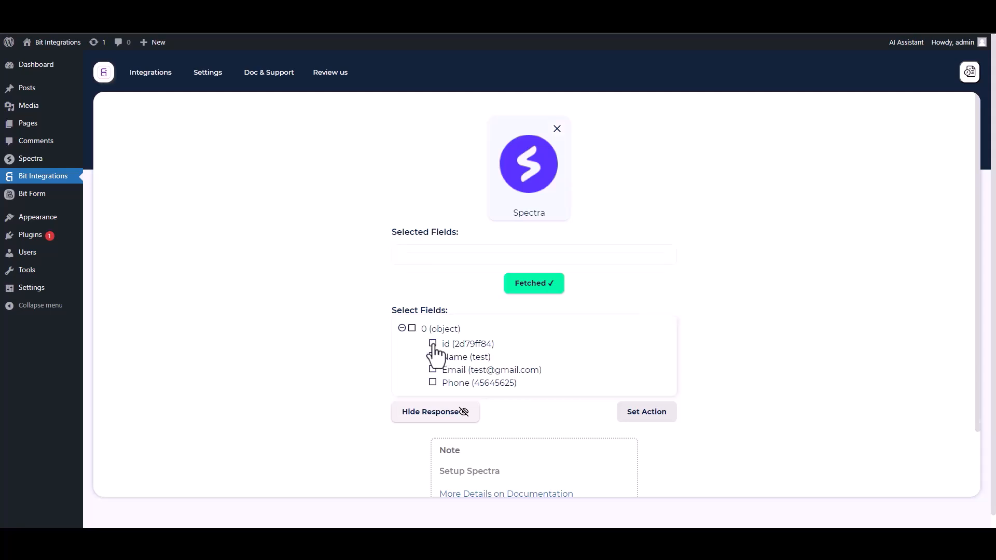
Select the fetched id, Name, Email and Phone fields
{"action": "left_click", "coordinate": [433, 345]}
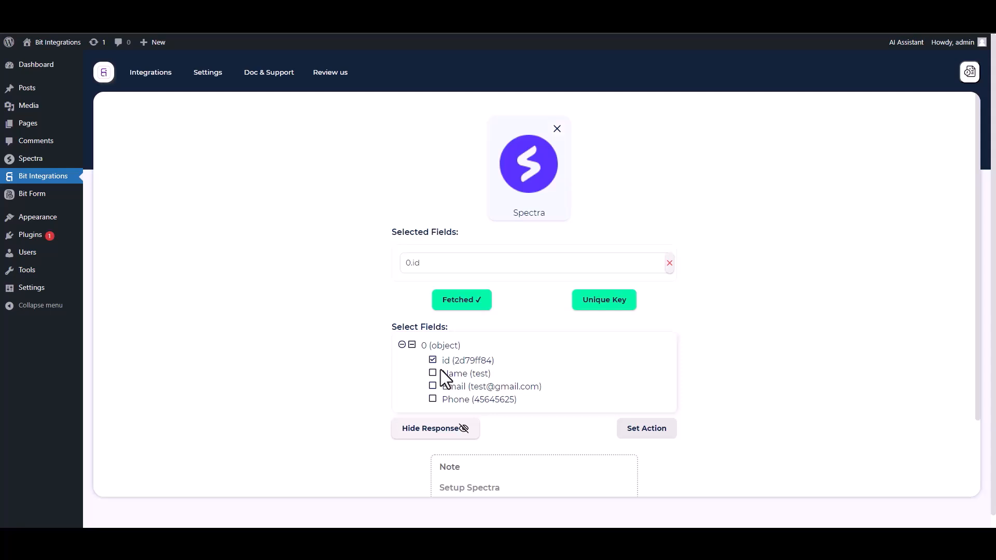
{"action": "left_click", "coordinate": [434, 374]}
{"action": "left_click", "coordinate": [433, 411]}
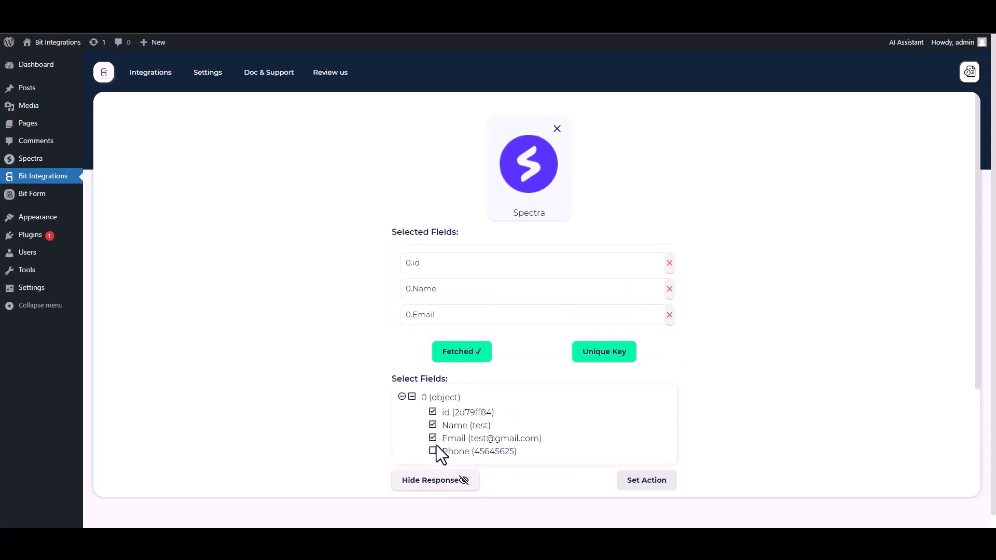
{"action": "left_click", "coordinate": [434, 449]}
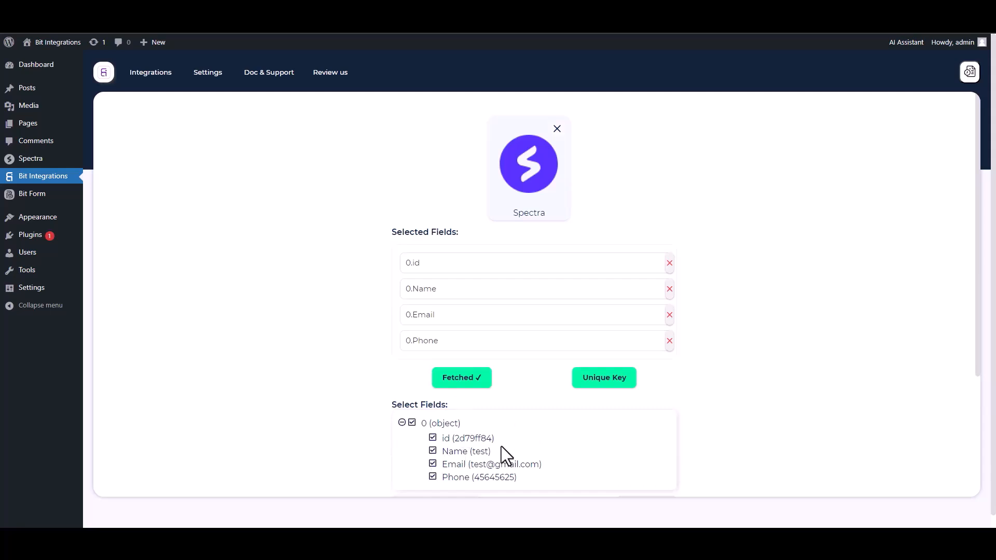
Set 0.id as the unique primary key
{"action": "left_click", "coordinate": [600, 387]}
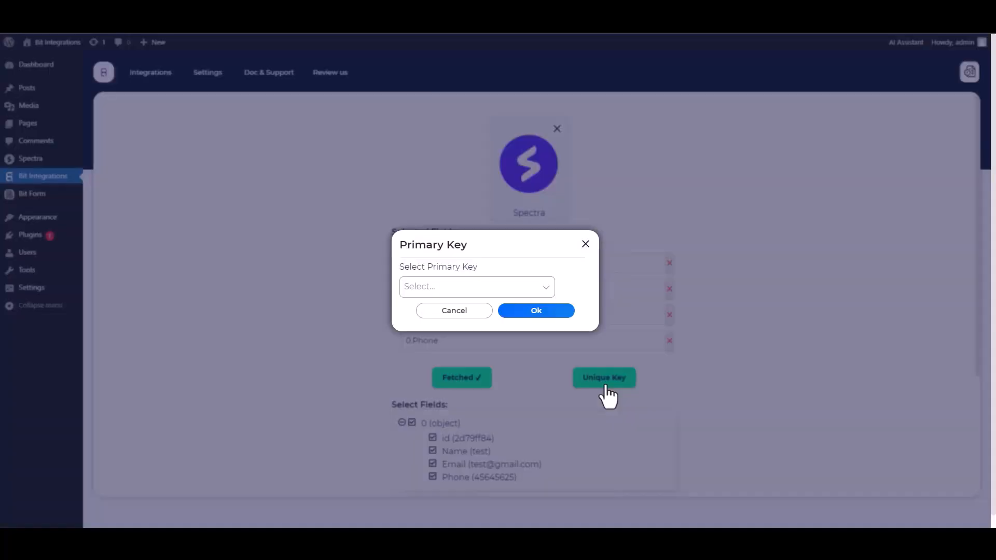
{"action": "left_click", "coordinate": [469, 287]}
{"action": "left_click", "coordinate": [421, 310]}
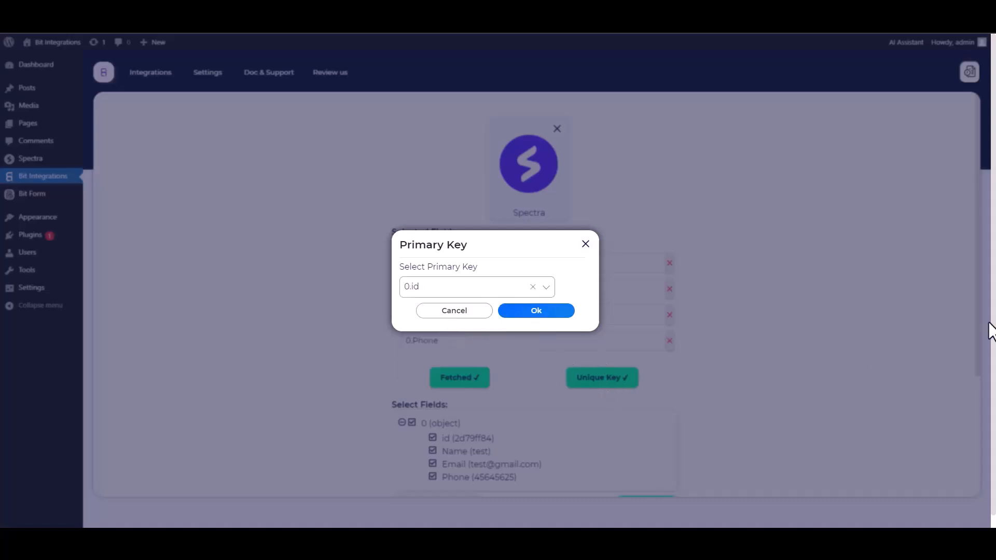
{"action": "left_click", "coordinate": [536, 313]}
{"action": "scroll", "coordinate": [714, 313], "scroll_direction": "down", "scroll_amount": 1}
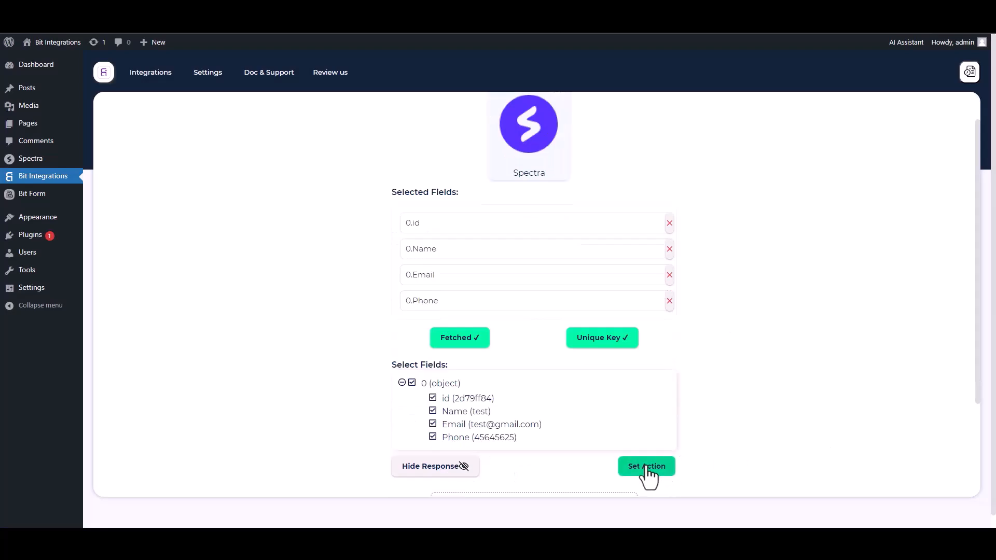
Search 'mailbluster' under actions and select the MailBluster card
{"action": "left_click", "coordinate": [647, 466]}
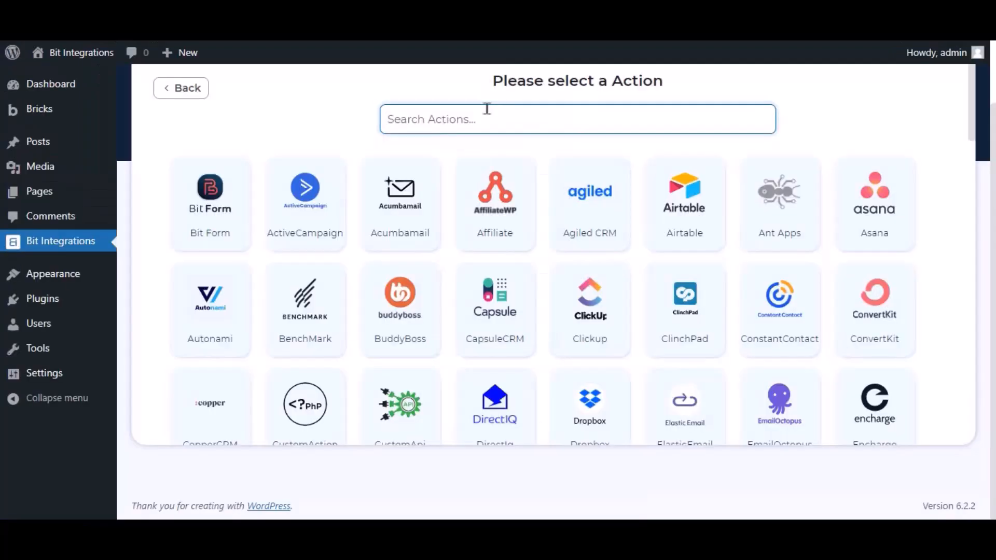
{"action": "type", "text": "mailbluster"}
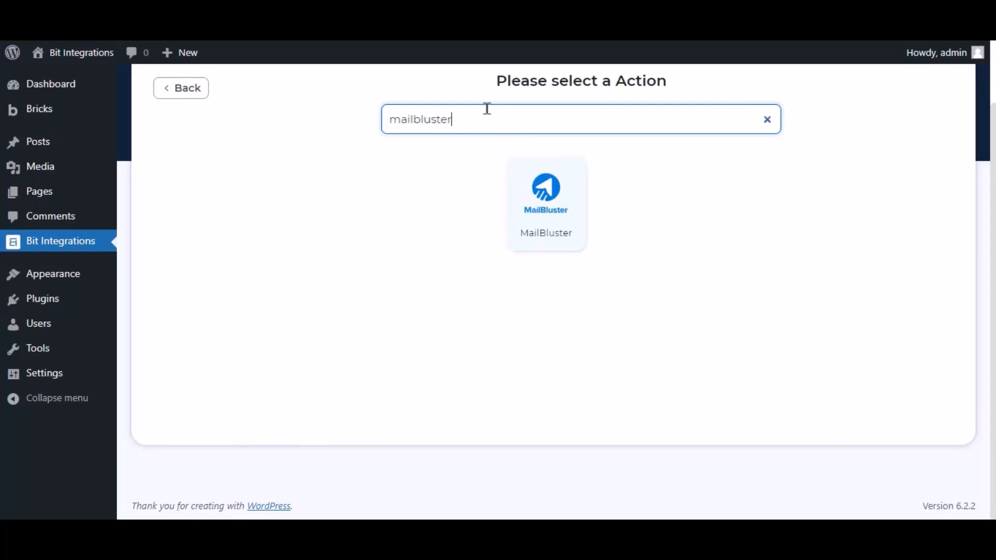
{"action": "left_click", "coordinate": [558, 206]}
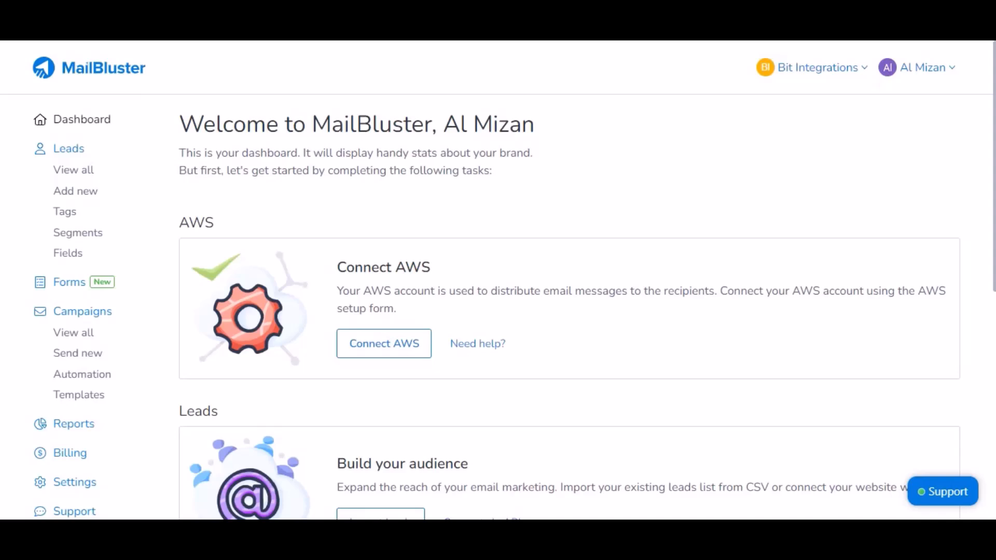
Under Settings > API Keys, create the key 'For Bit Integrations' and copy its value
{"action": "left_click", "coordinate": [77, 485]}
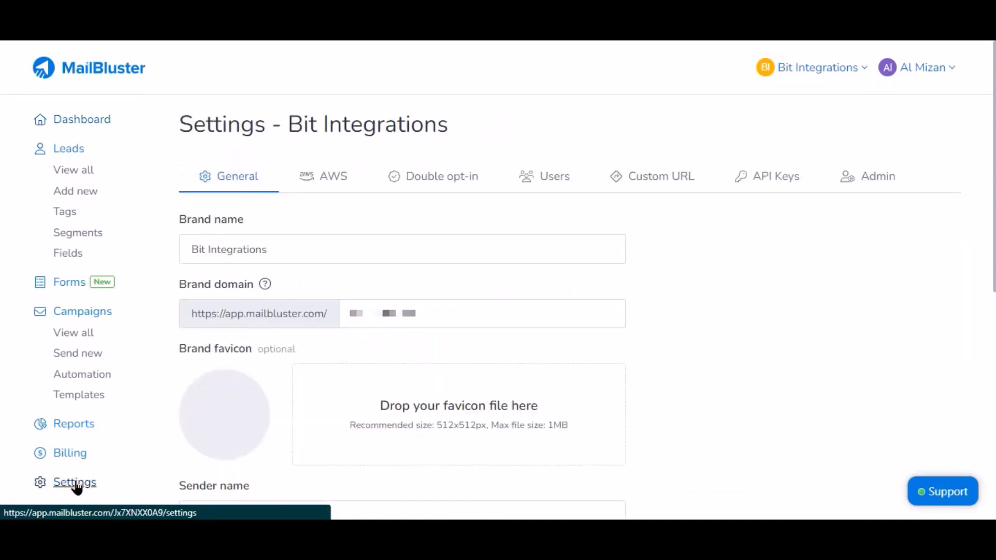
{"action": "left_click", "coordinate": [766, 177]}
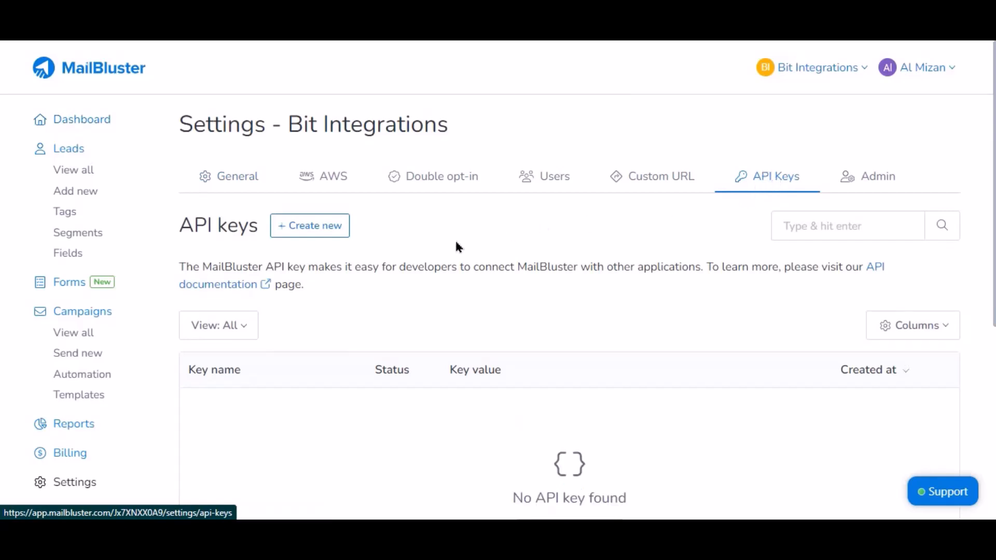
{"action": "left_click", "coordinate": [329, 232]}
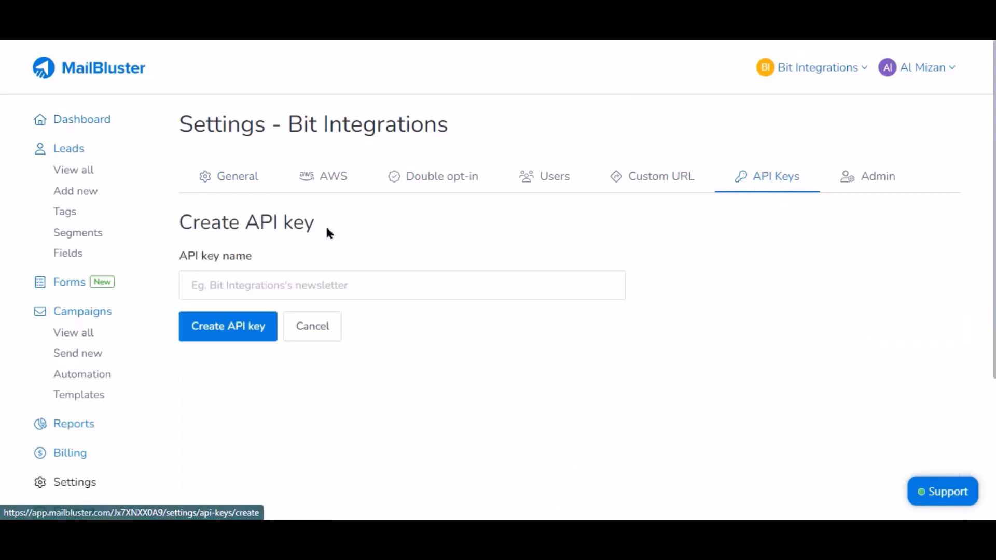
{"action": "left_click", "coordinate": [296, 271]}
{"action": "type", "text": "For Bit Integrations"}
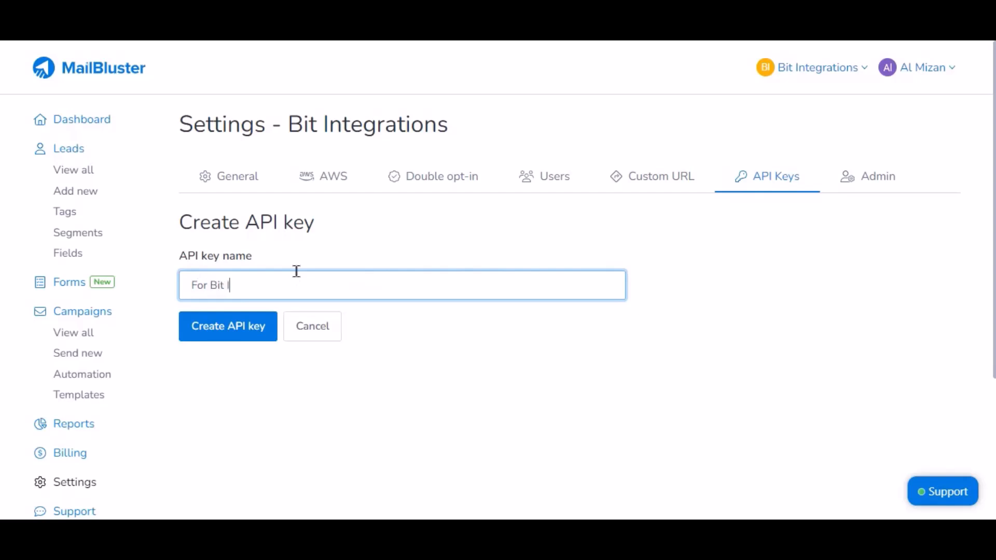
{"action": "left_click", "coordinate": [238, 333]}
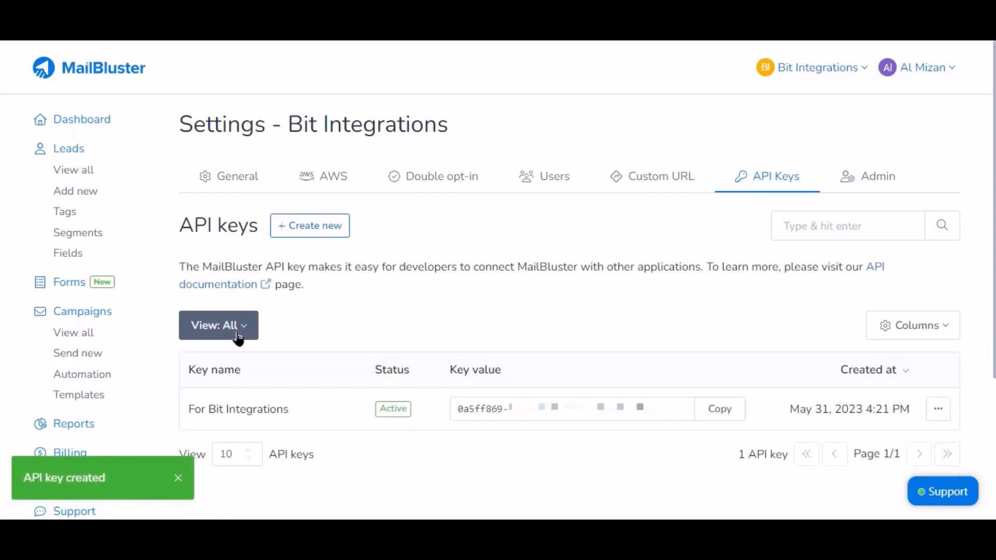
{"action": "left_click", "coordinate": [726, 415]}
{"action": "left_click", "coordinate": [727, 419]}
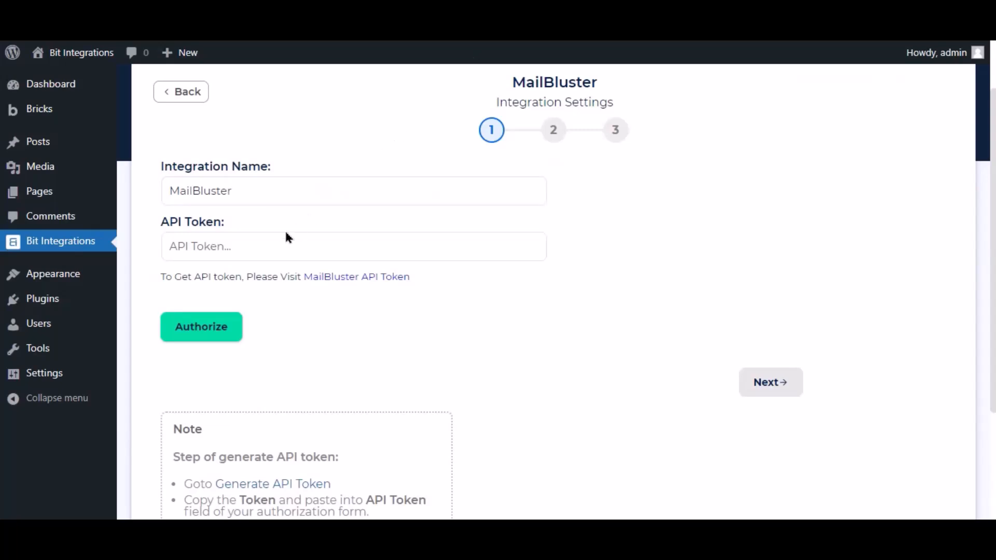
Paste the copied key as the MailBluster API token, authorize it, and move to step 2
{"action": "left_click", "coordinate": [276, 238]}
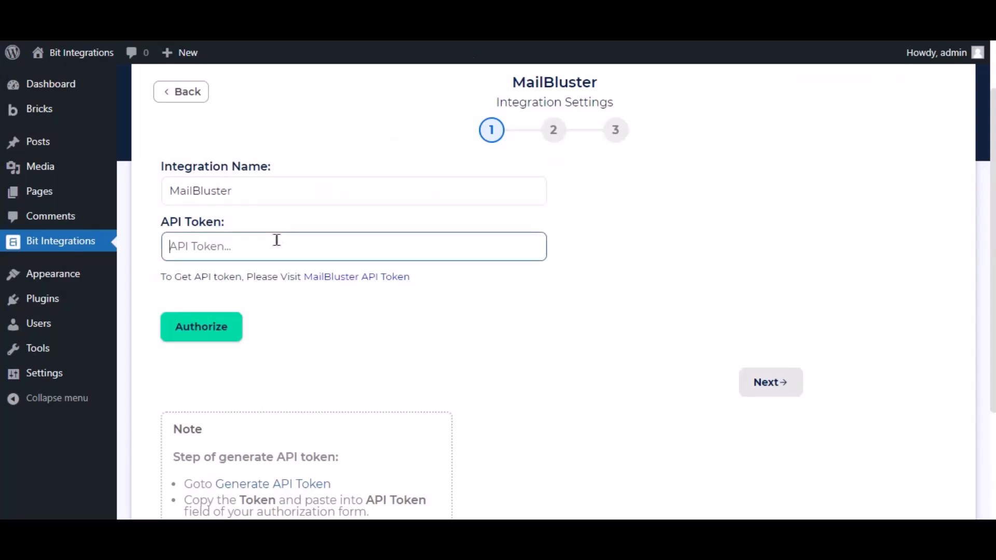
{"action": "key", "text": "ctrl+v"}
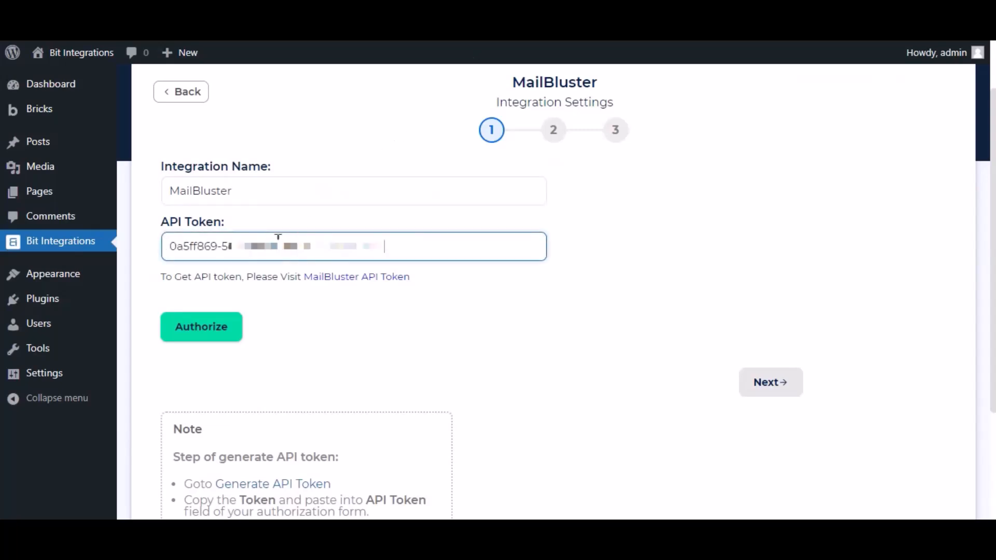
{"action": "left_click", "coordinate": [229, 333]}
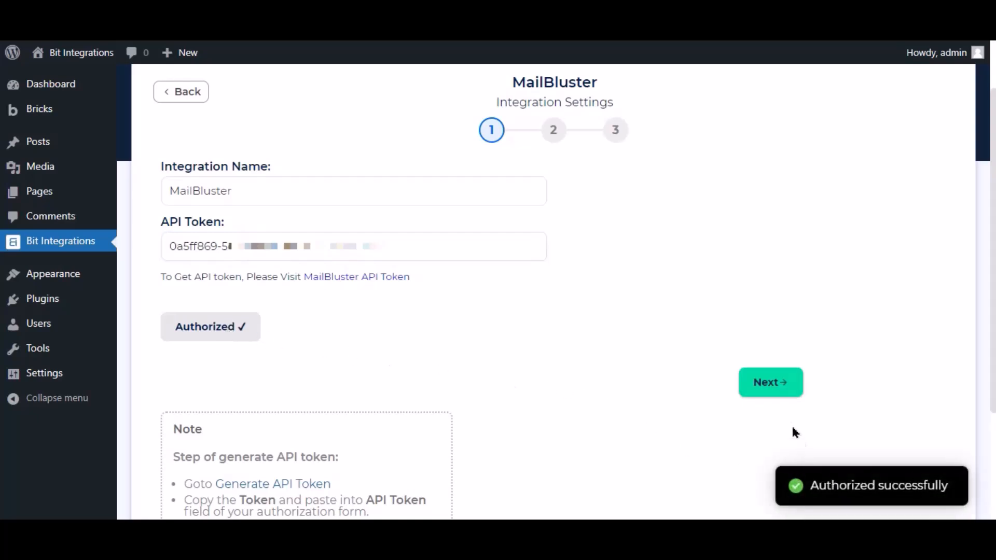
{"action": "left_click", "coordinate": [771, 384]}
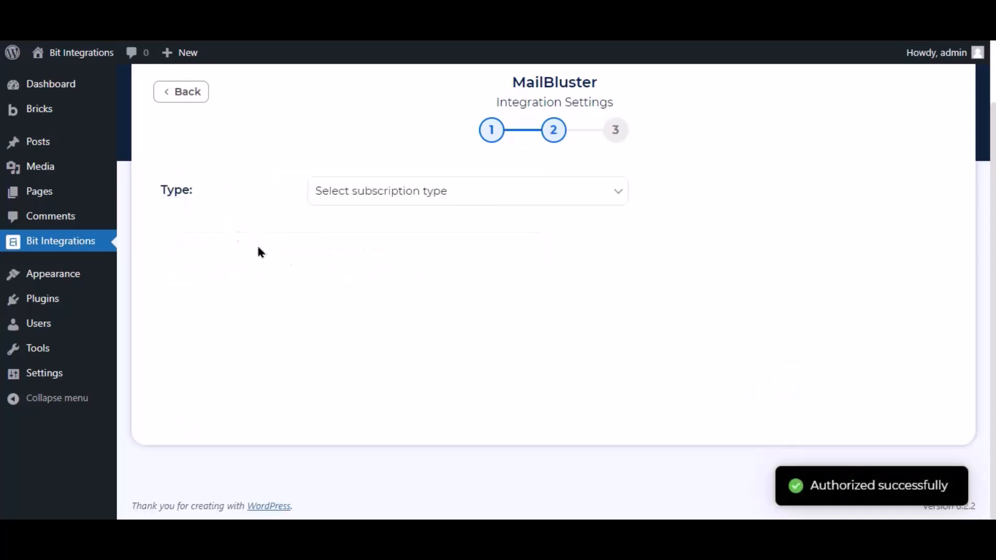
Set the MailBluster subscription type to Subscribed
{"action": "left_click", "coordinate": [231, 190]}
{"action": "left_click", "coordinate": [367, 191]}
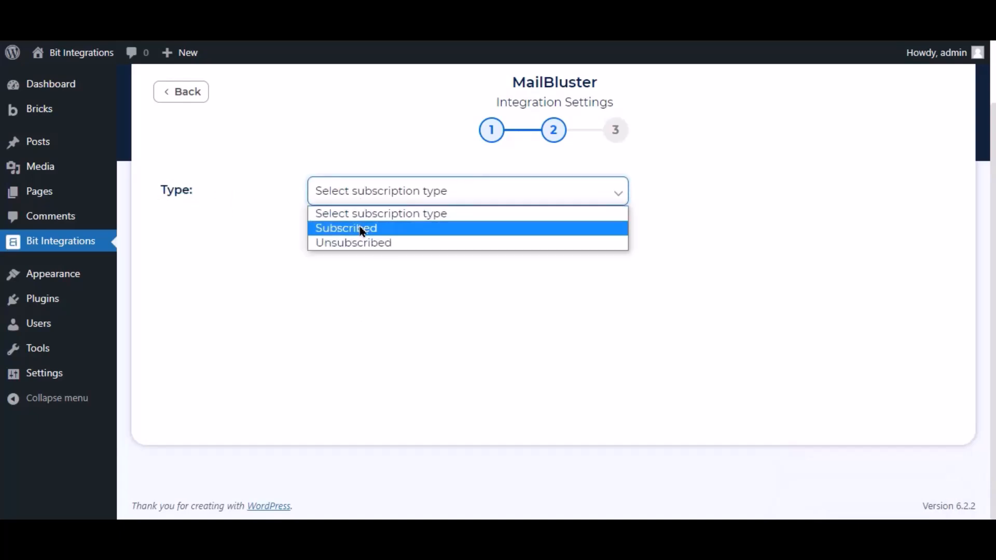
{"action": "left_click", "coordinate": [362, 228]}
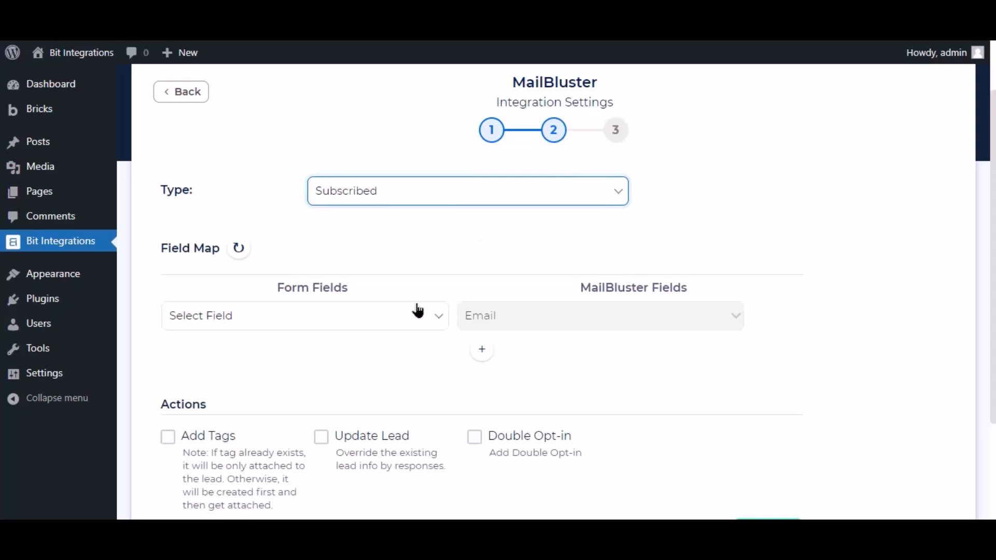
Map form Email to Email and form Name to First Name
{"action": "left_click", "coordinate": [413, 318]}
{"action": "left_click", "coordinate": [206, 382]}
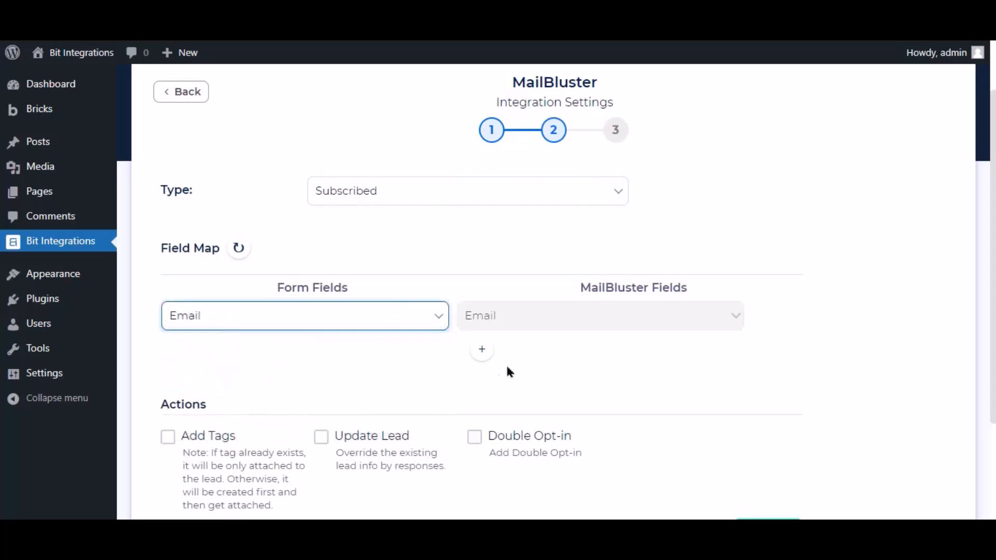
{"action": "left_click", "coordinate": [482, 349]}
{"action": "left_click", "coordinate": [490, 353]}
{"action": "left_click", "coordinate": [498, 390]}
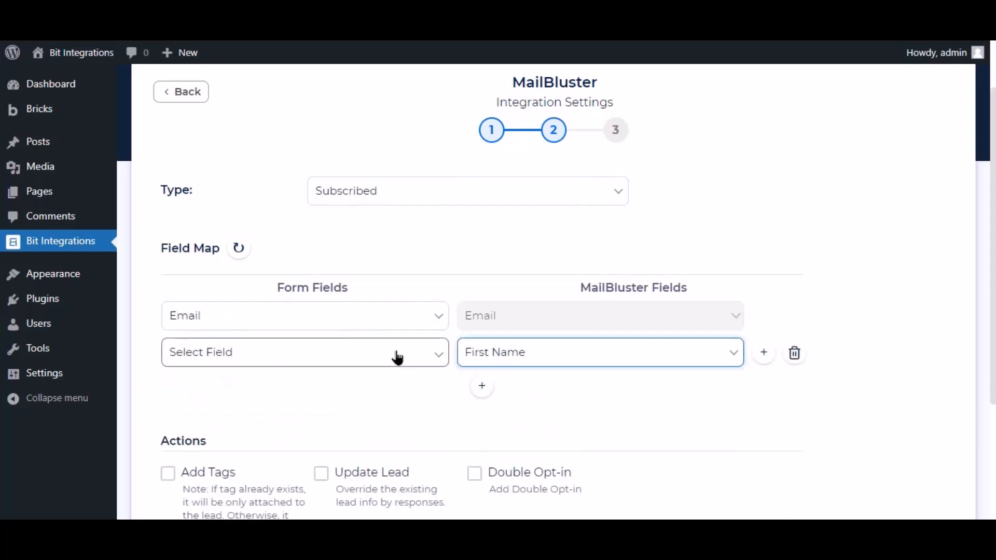
{"action": "left_click", "coordinate": [396, 353]}
{"action": "left_click", "coordinate": [218, 406]}
Leave conditional logic off, then finish and save the integration
{"action": "scroll", "coordinate": [311, 385], "scroll_direction": "down", "scroll_amount": 3}
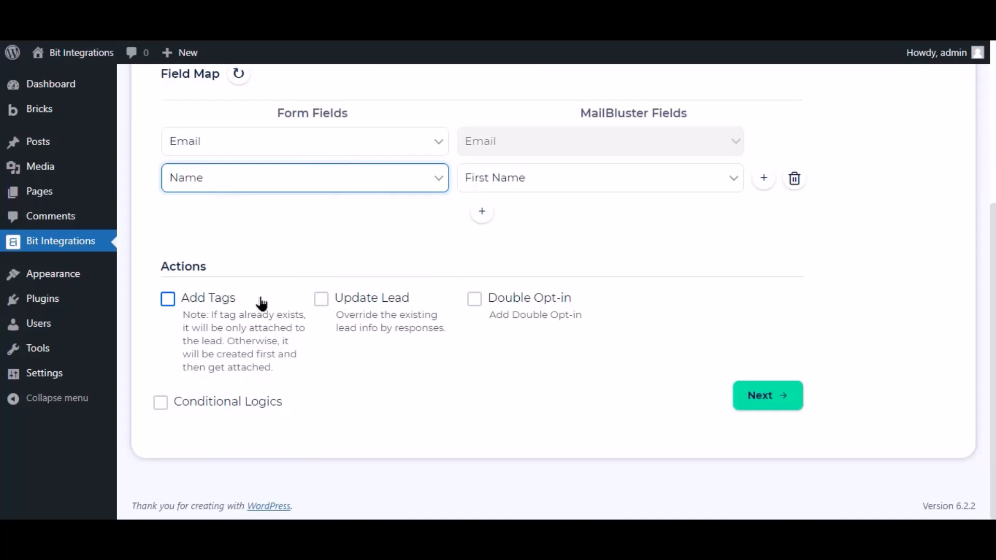
{"action": "left_click", "coordinate": [162, 405]}
{"action": "scroll", "coordinate": [611, 434], "scroll_direction": "down", "scroll_amount": 3}
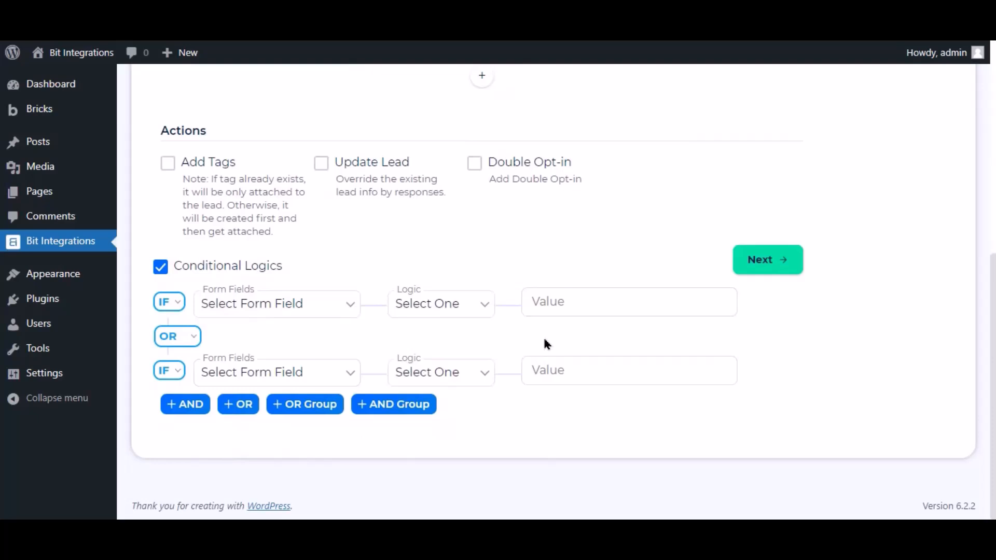
{"action": "left_click", "coordinate": [160, 270]}
{"action": "scroll", "coordinate": [565, 337], "scroll_direction": "up", "scroll_amount": 3}
{"action": "scroll", "coordinate": [569, 341], "scroll_direction": "down", "scroll_amount": 4}
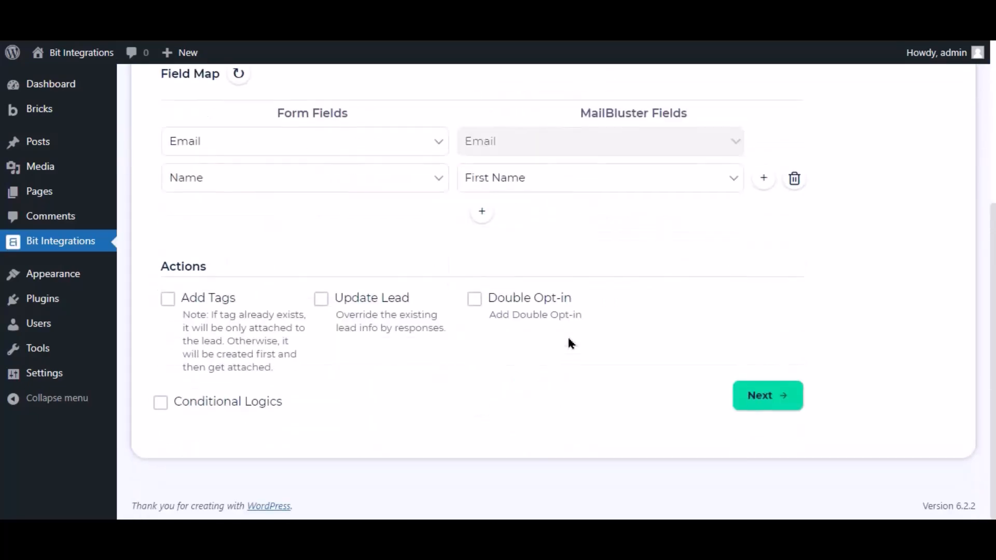
{"action": "left_click", "coordinate": [782, 397]}
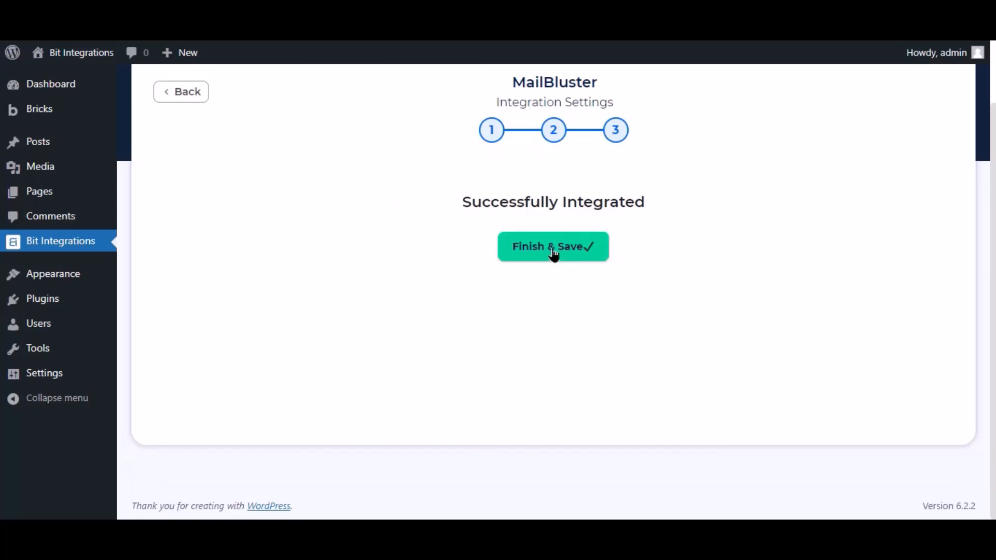
{"action": "left_click", "coordinate": [552, 252]}
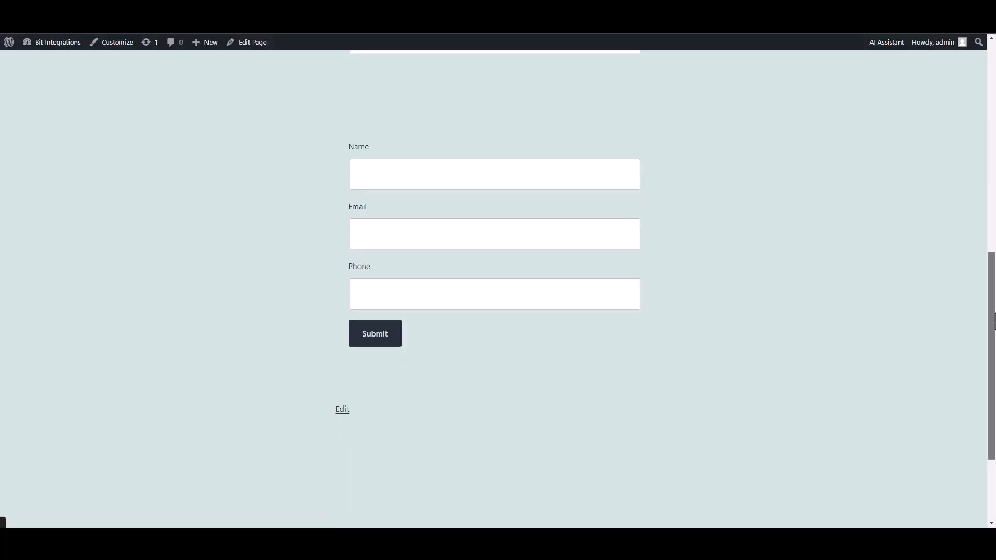
Submit the front-end form with name 'Bit Integrations', a contact e-mail and a phone number
{"action": "scroll", "coordinate": [927, 306], "scroll_direction": "up", "scroll_amount": 1}
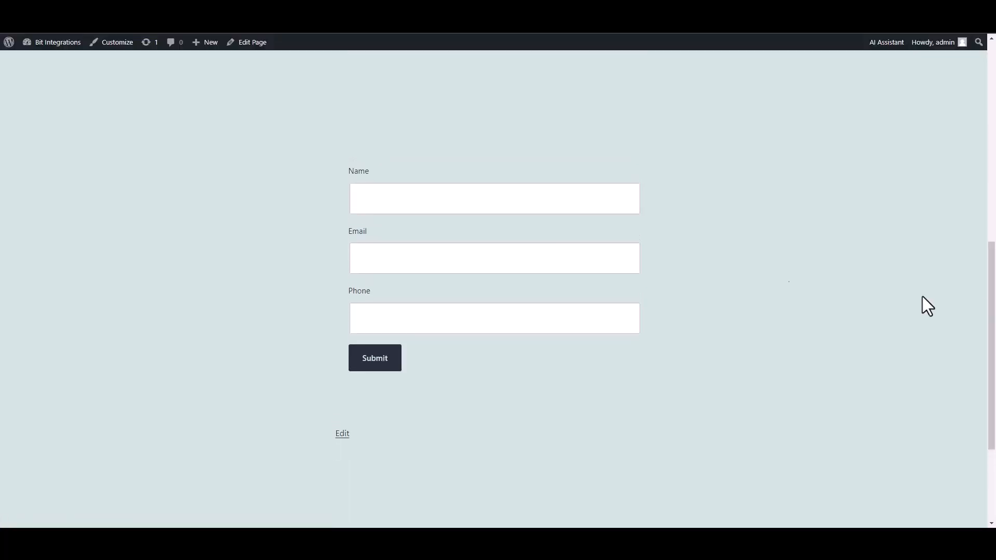
{"action": "left_click", "coordinate": [587, 207]}
{"action": "type", "text": "Bit Integrations"}
{"action": "left_click", "coordinate": [567, 251]}
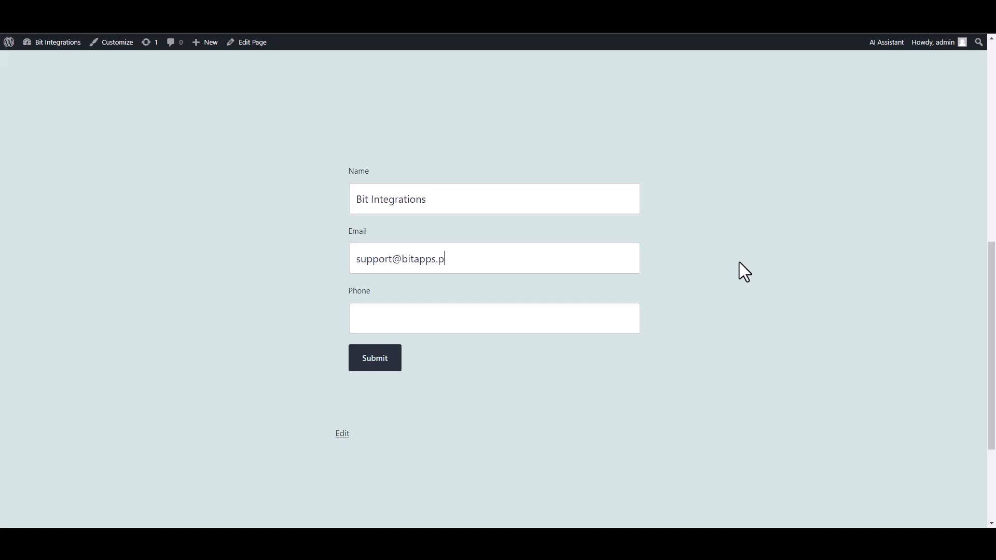
{"action": "left_click", "coordinate": [586, 313]}
{"action": "type", "text": "444555666"}
{"action": "left_click", "coordinate": [393, 367]}
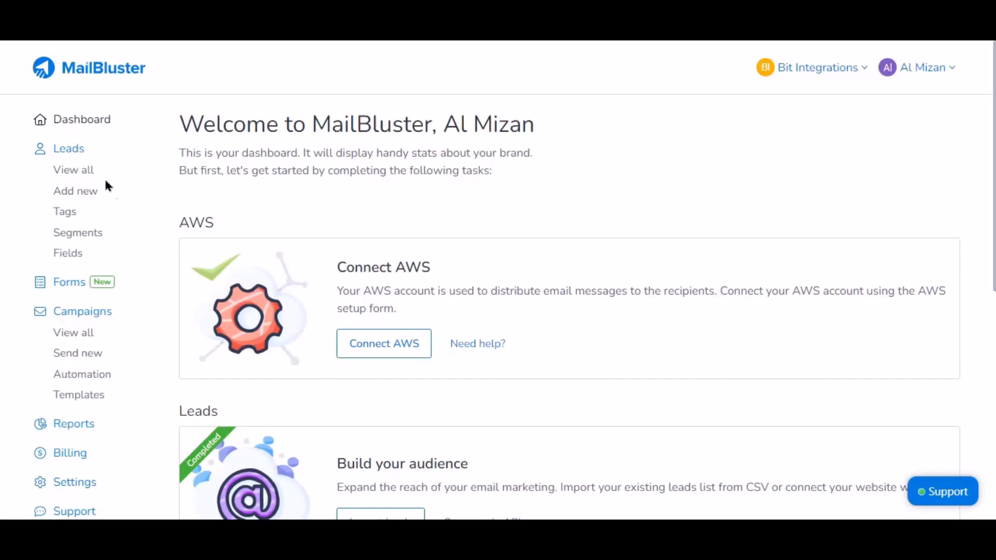
Open Leads > View all to see the new Subscribed lead 'Bit Integrations'
{"action": "left_click", "coordinate": [76, 170]}
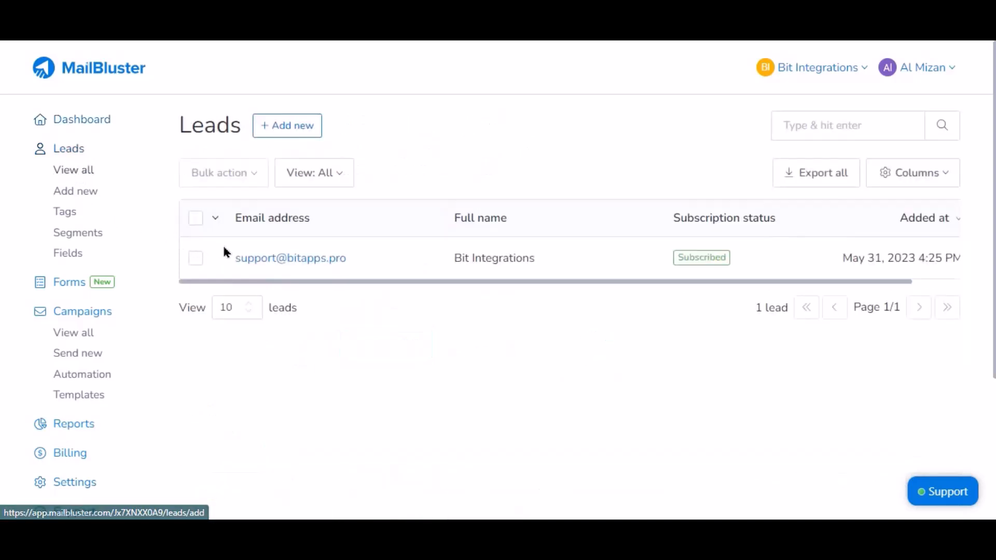